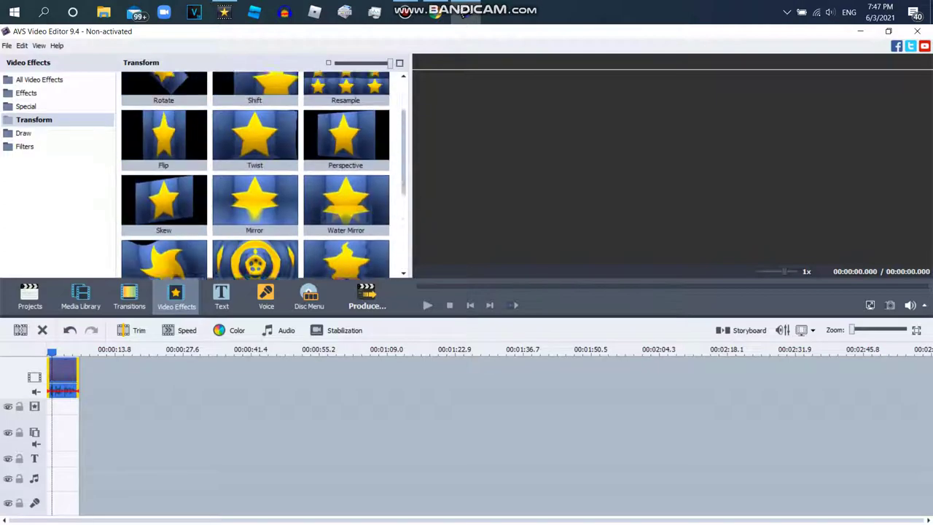
- Add the Invert effect from the full effects collection beneath the video clip and trim it to the clip's length
click(39, 79)
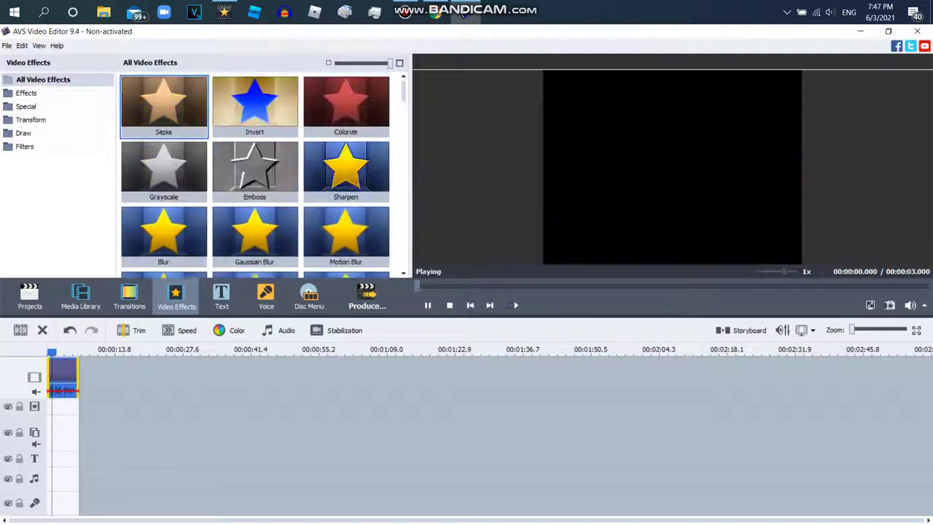
drag(255, 106, 56, 412)
drag(103, 446, 91, 408)
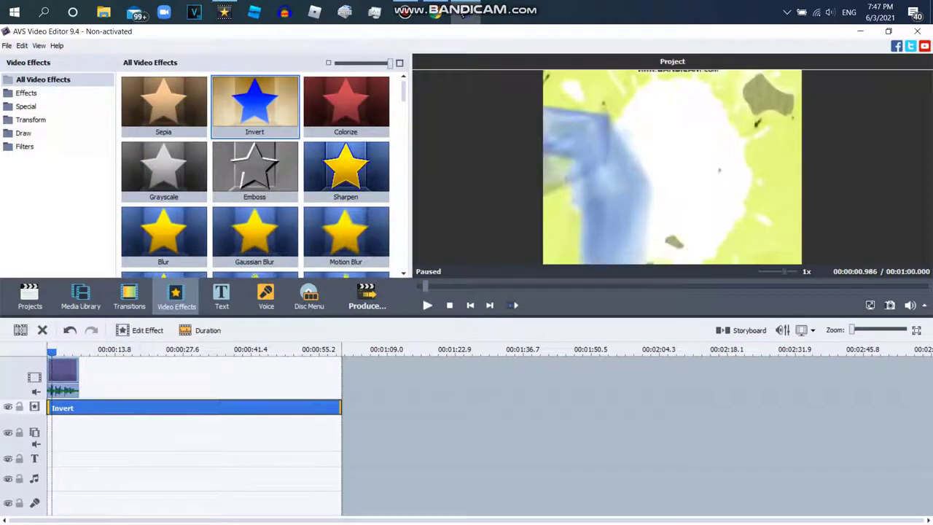
right_click(93, 409)
click(117, 459)
- Add the Colorize effect on the track below Invert and trim it to the clip's length
drag(346, 105, 94, 424)
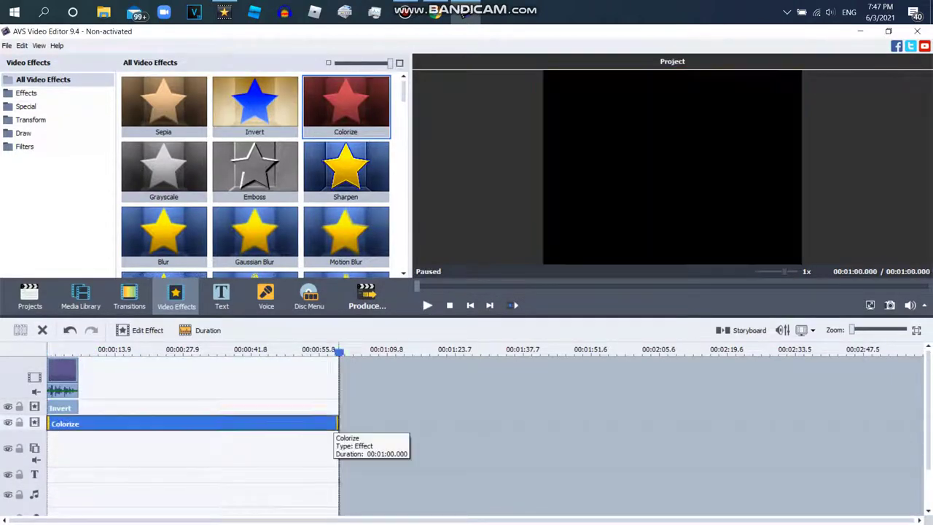
right_click(99, 420)
click(132, 397)
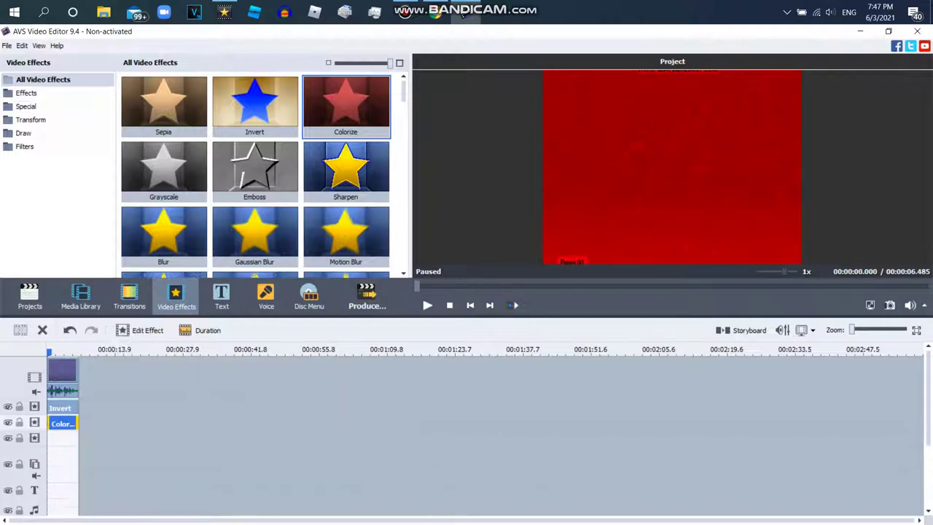
- Add the Twirl effect on the track below Colorize and trim it to the clip's length
scroll(255, 175, down, 10)
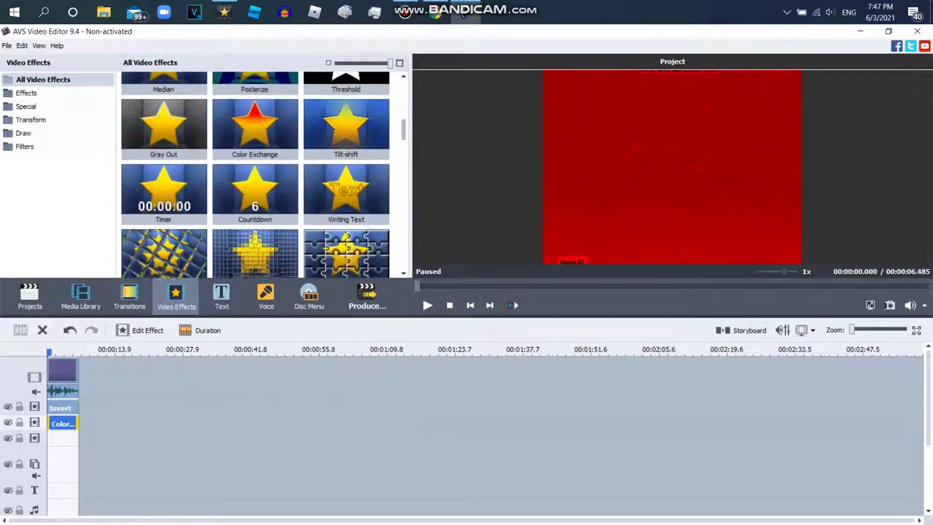
scroll(255, 175, down, 10)
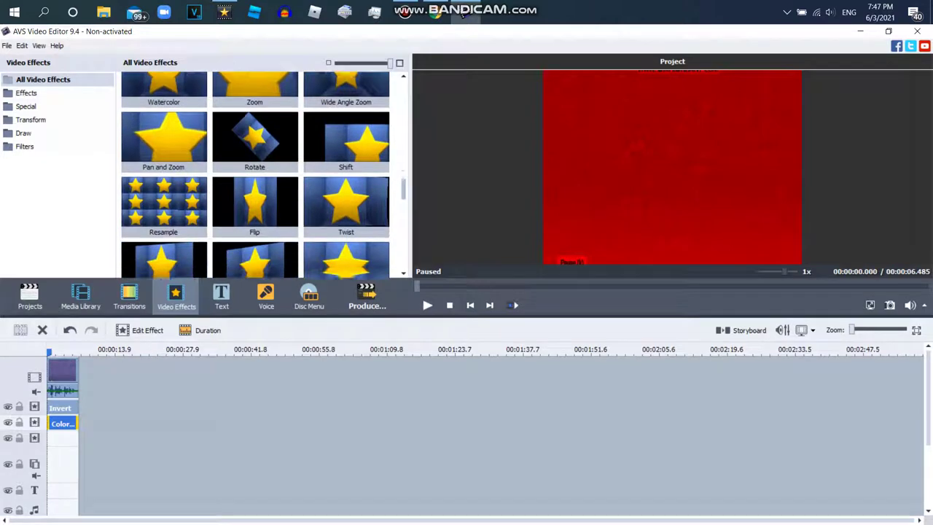
drag(254, 225, 111, 483)
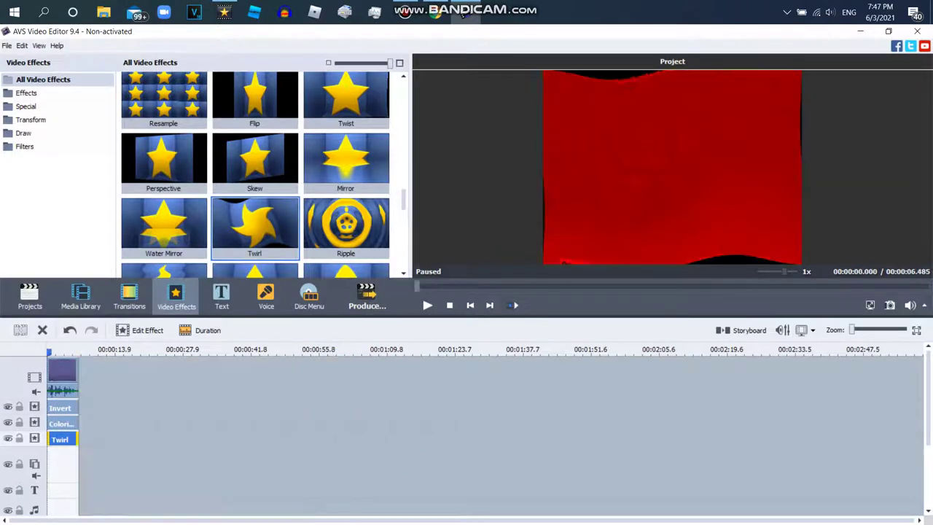
right_click(100, 437)
click(130, 414)
- Move the playhead to mid-clip and review the Twirl effect's degree and angle settings
drag(50, 352, 62, 352)
click(141, 330)
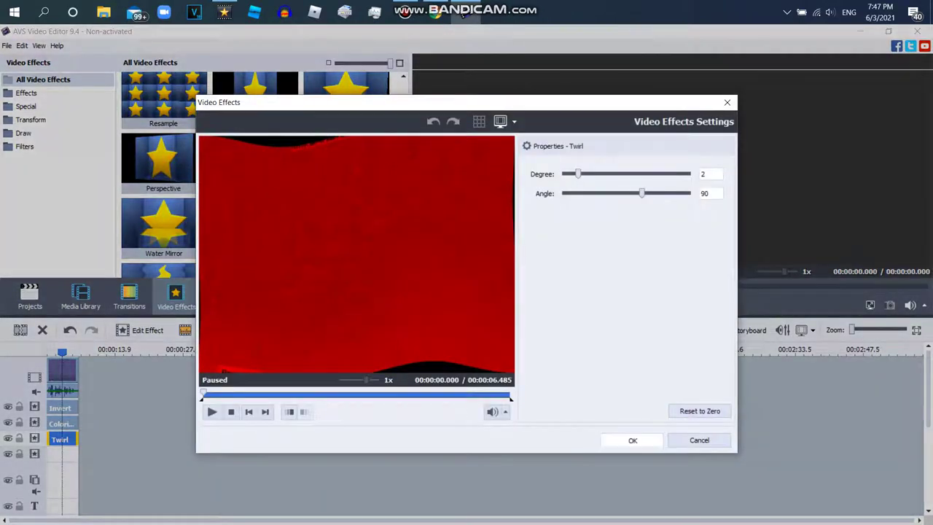
click(632, 439)
- Shift Twirl one track down and insert the Mirror effect between Colorize and Twirl, shortened to the clip's length
drag(62, 438, 62, 455)
drag(346, 159, 110, 439)
drag(337, 438, 78, 438)
click(64, 438)
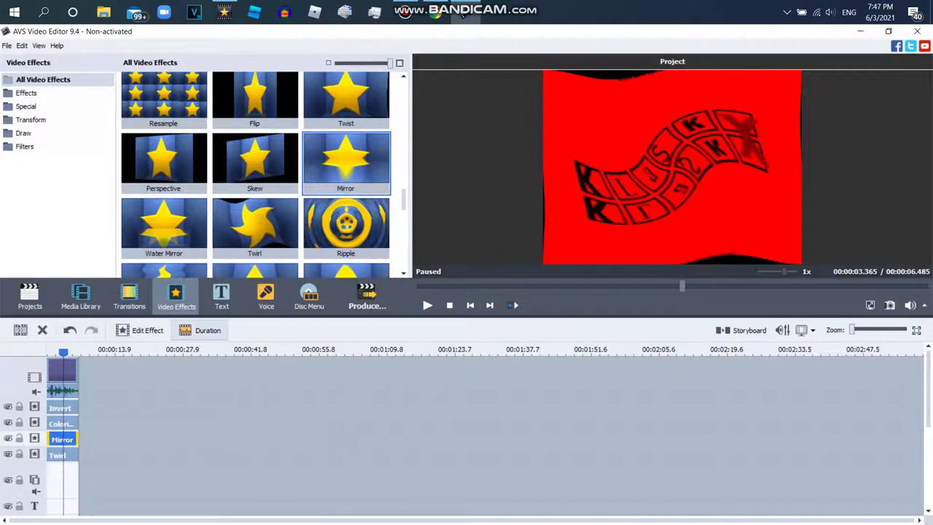
click(198, 330)
click(513, 246)
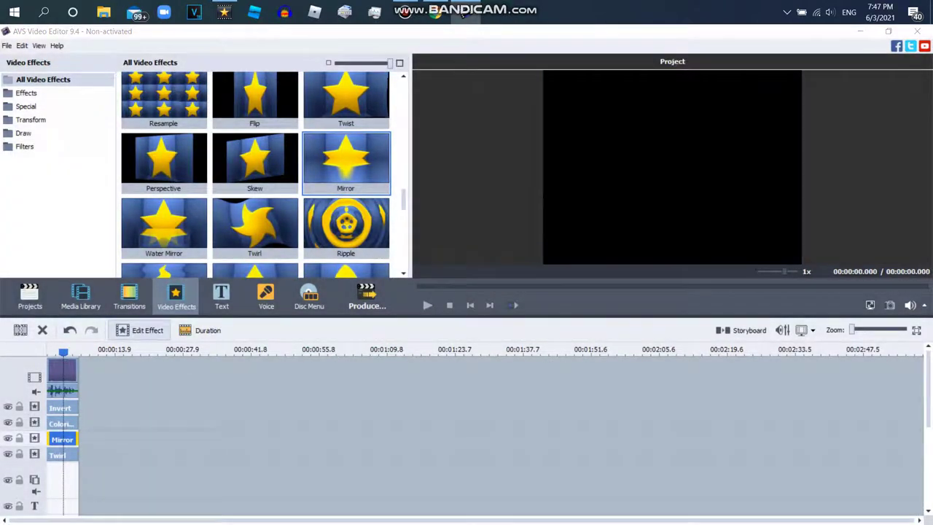
- Set the Mirror effect's type to Left and preview it inside the settings before accepting
click(141, 330)
click(640, 175)
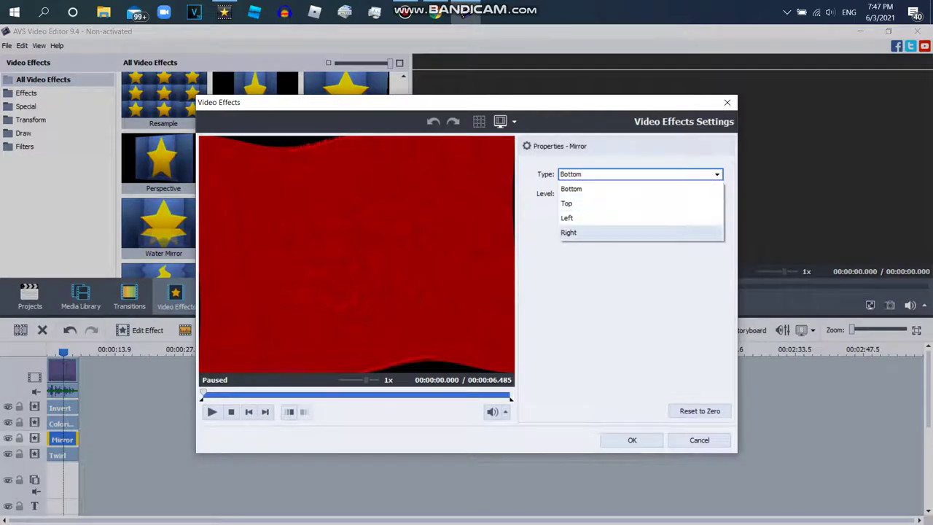
click(568, 217)
drag(203, 392, 332, 393)
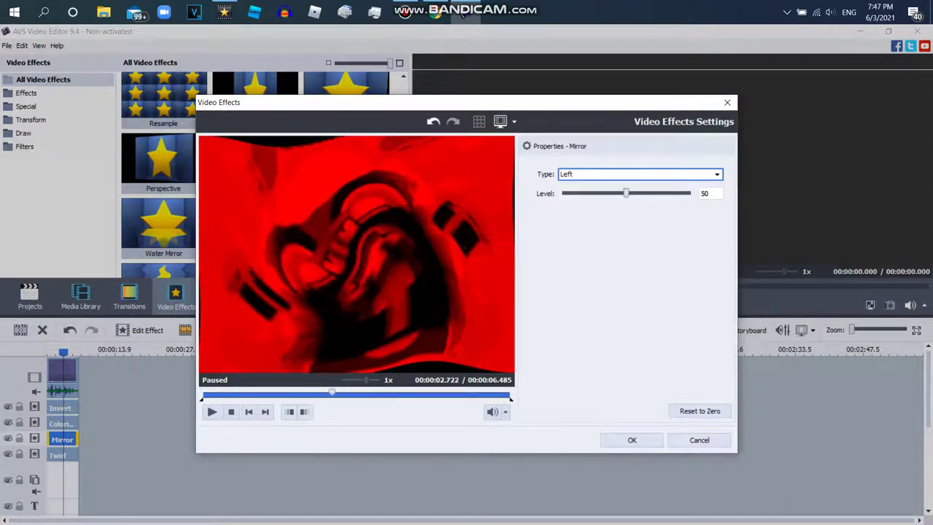
click(631, 440)
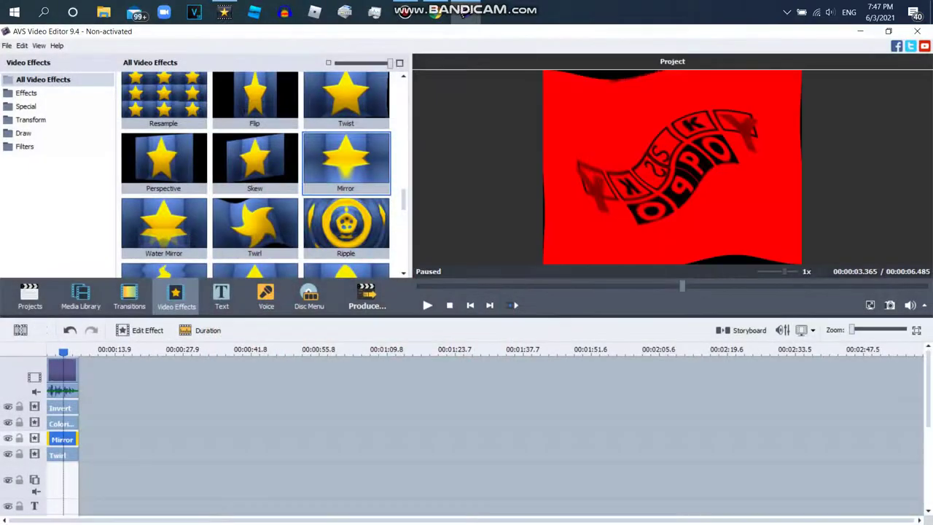
right_click(59, 375)
click(87, 289)
scroll(255, 175, up, 3)
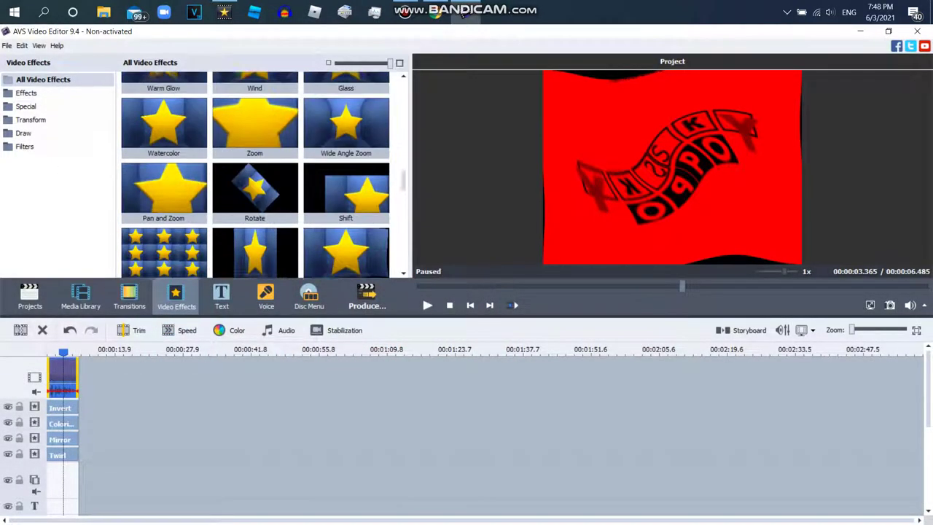
scroll(255, 174, up, 1)
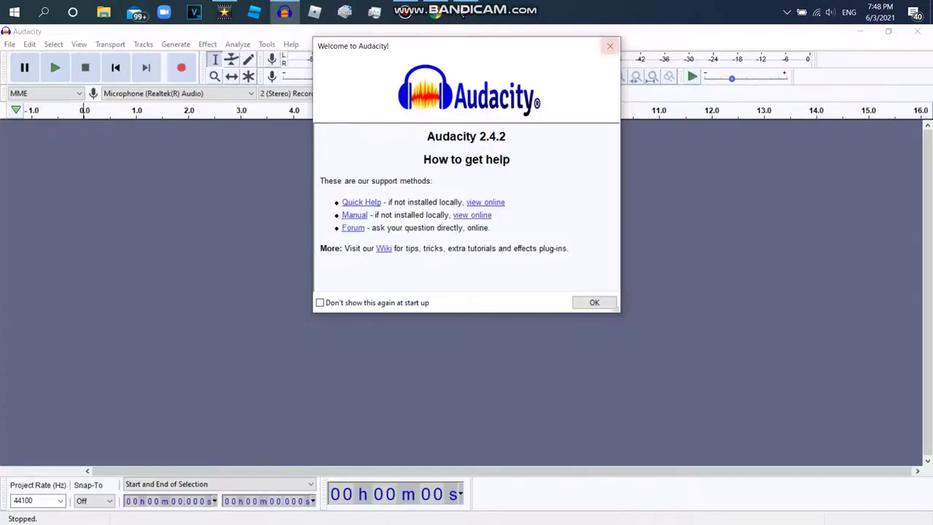
- In Audacity, dismiss the welcome window and import the Klasky Csupo Robot Logo file as an audio track
click(610, 46)
click(9, 44)
mouse_move(31, 145)
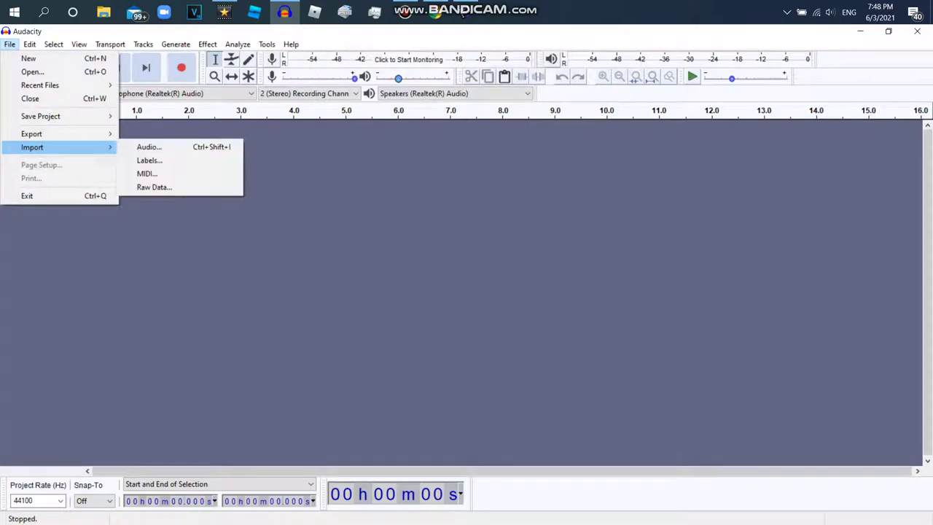
click(150, 146)
drag(550, 107, 550, 256)
double_click(168, 238)
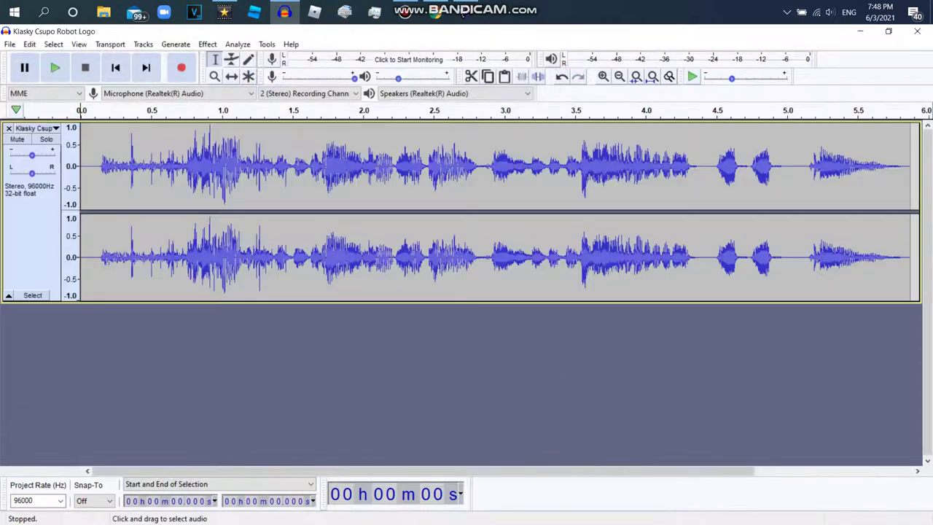
- Open the Wahwah effect for the whole track, set LFO Frequency to 4.0 Hz and preview the sound
click(207, 44)
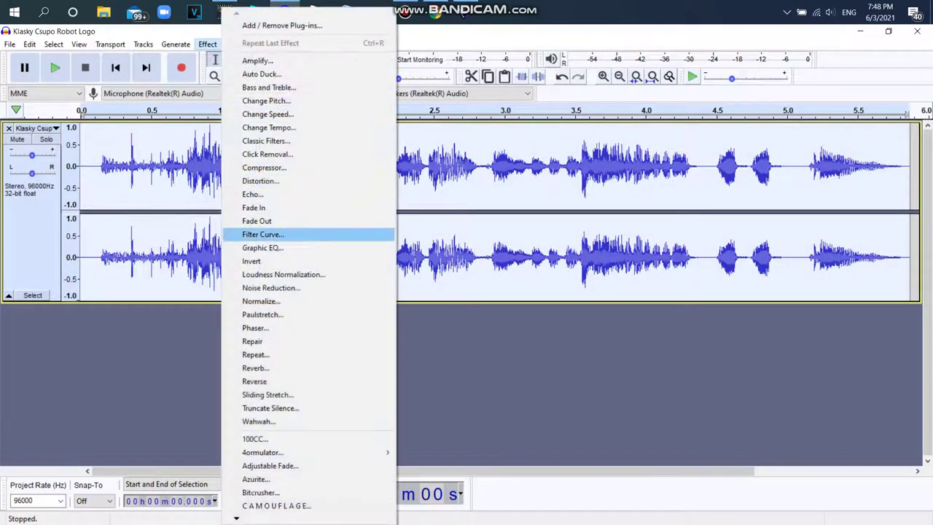
click(259, 421)
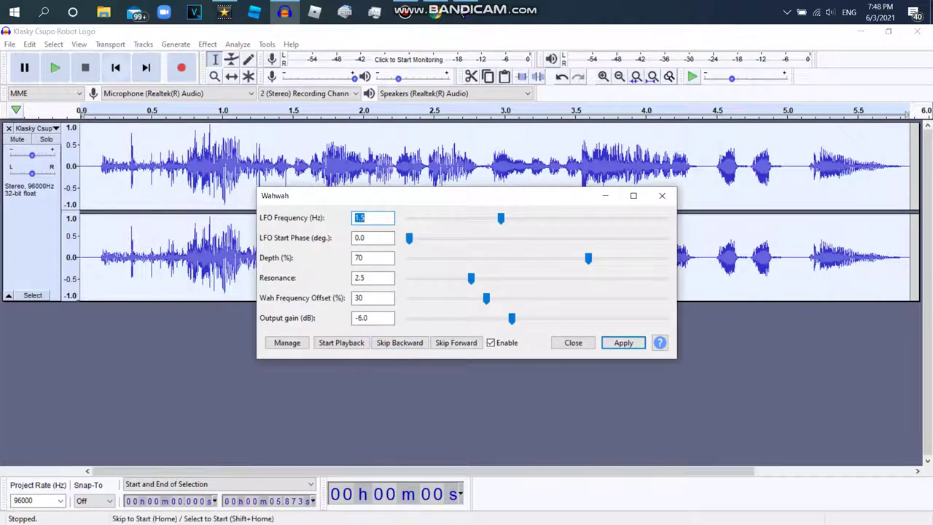
click(56, 67)
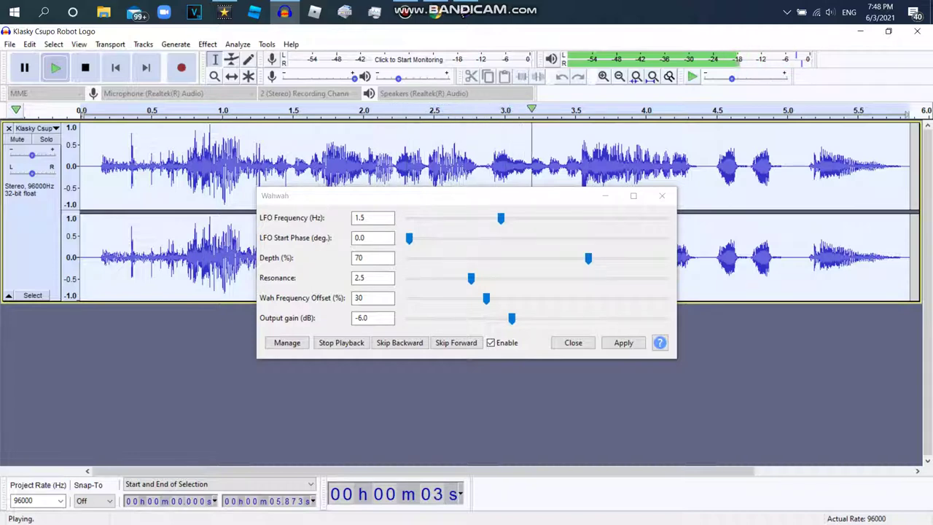
drag(500, 218, 665, 218)
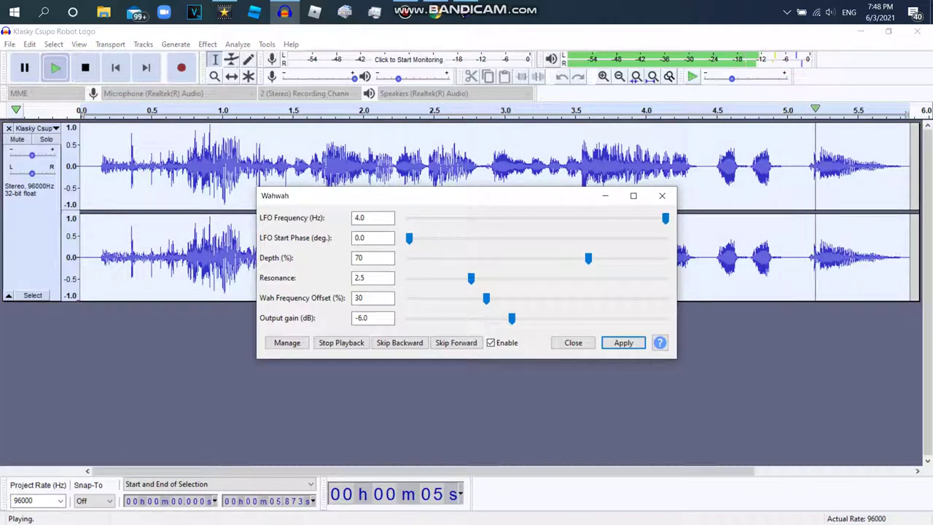
click(55, 68)
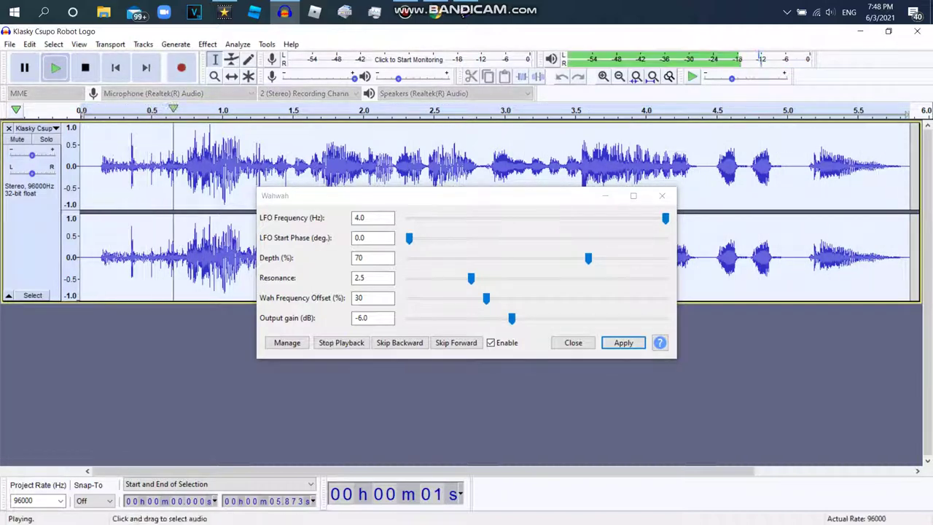
- Try Wahwah with Depth 100, Resonance 10.0, Wah Frequency Offset 100 and Output gain 30.0 dB during playback
mouse_move(665, 218)
mouse_down()
mouse_move(408, 218)
mouse_move(665, 218)
mouse_up()
drag(588, 257, 665, 258)
click(56, 67)
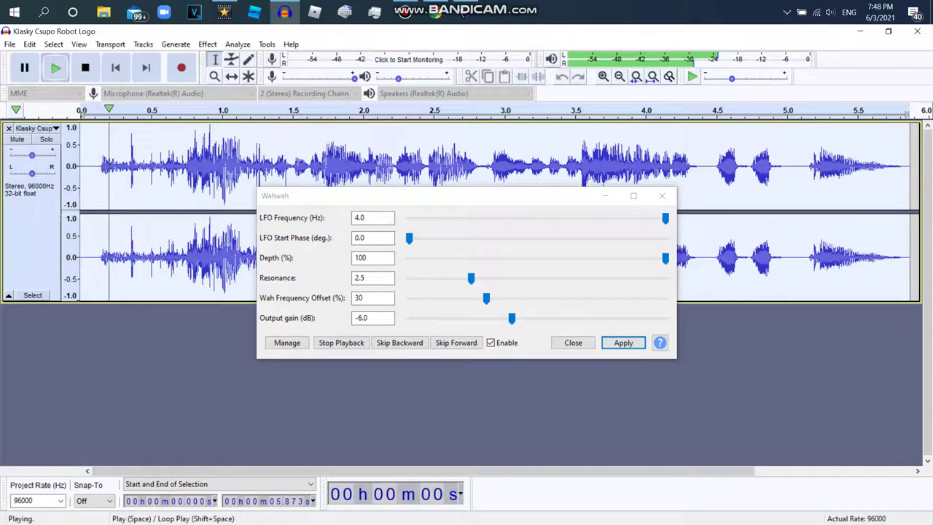
drag(471, 278, 666, 278)
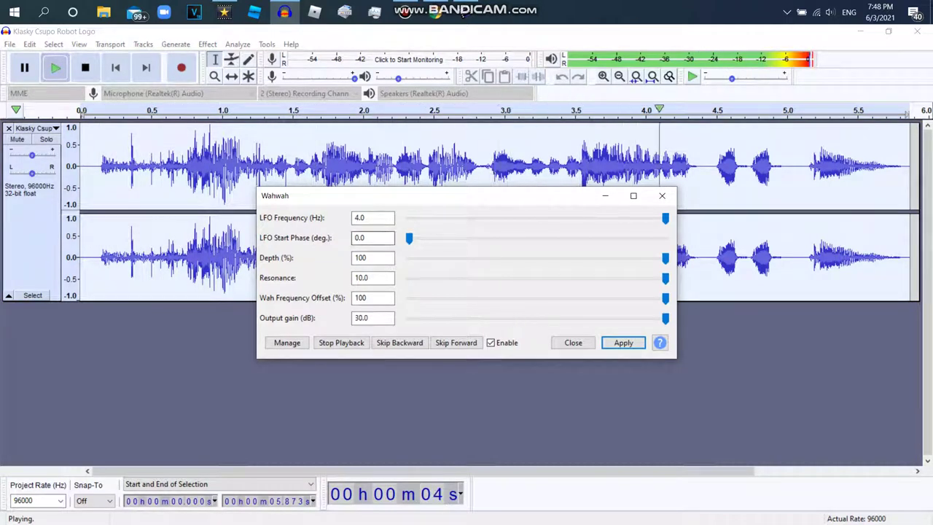
- Set the Wahwah LFO Start Phase to 360 degrees and Output gain to 0.0 dB, previewing the track
drag(409, 238, 665, 238)
click(55, 67)
drag(665, 318, 537, 317)
click(55, 68)
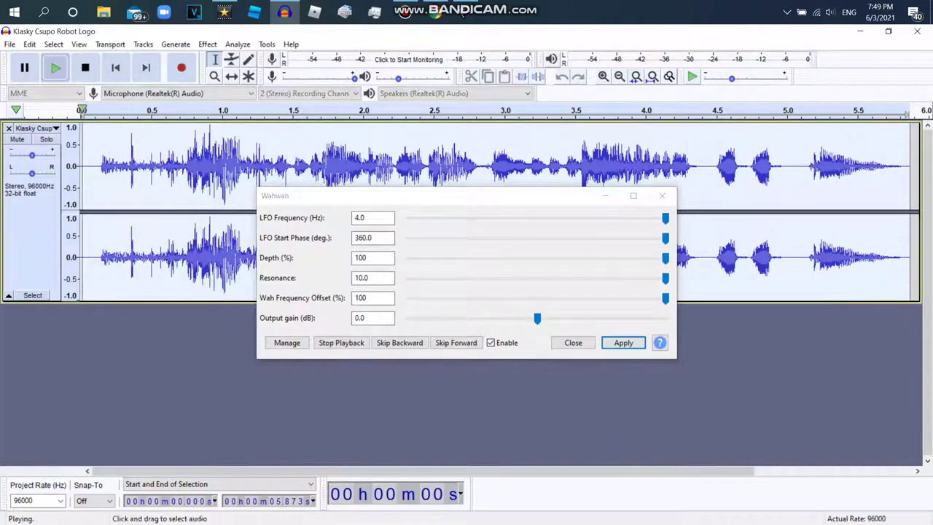
- Set the Wah Frequency Offset to 50% and replay the track from the start
drag(665, 298, 537, 298)
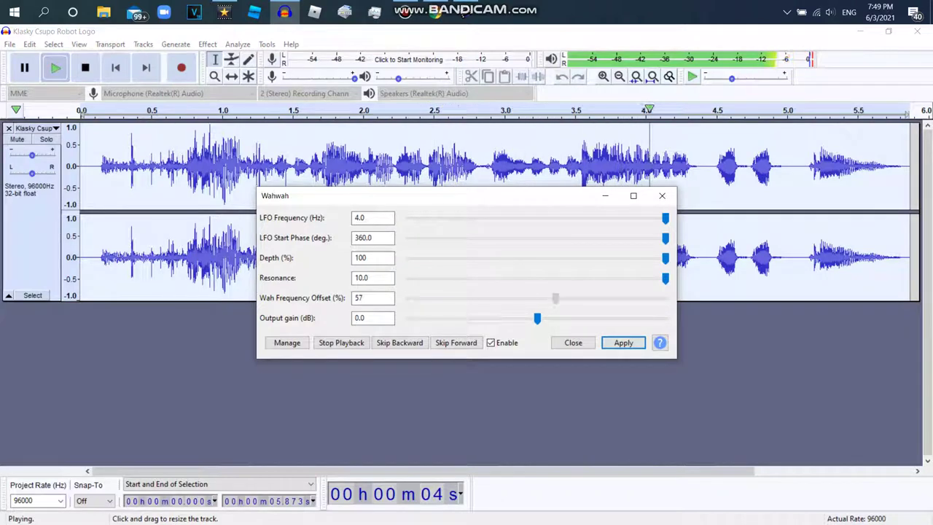
key(Left)
key(Left)
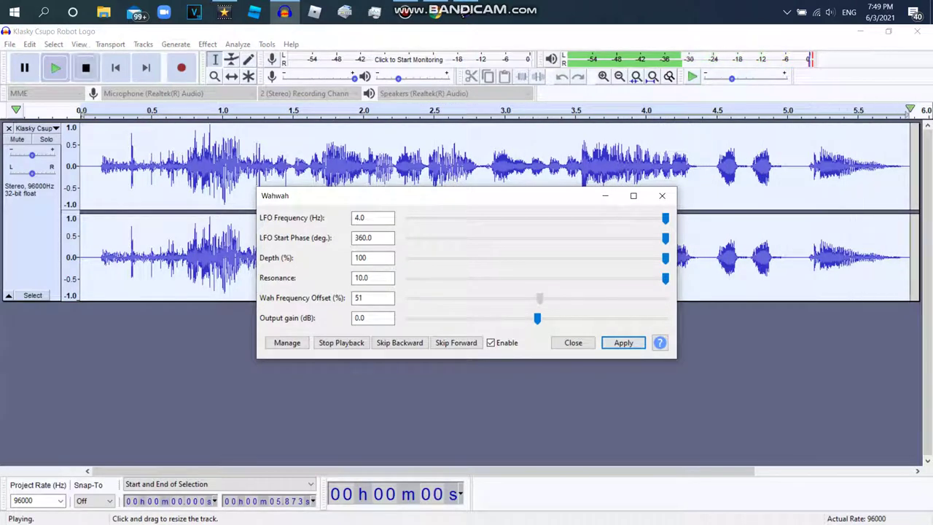
click(56, 68)
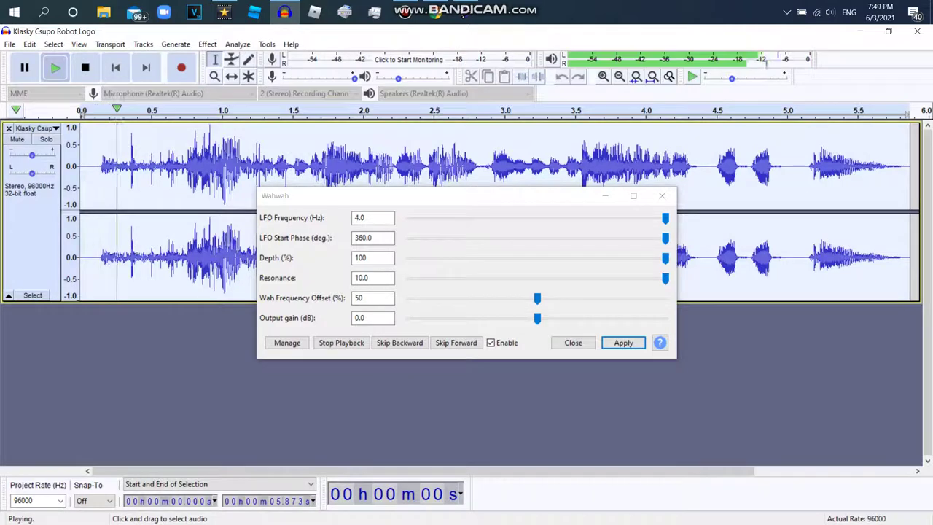
- Set the Wahwah Depth to 50% and Resonance to 5.0, and replay the track
click(665, 258)
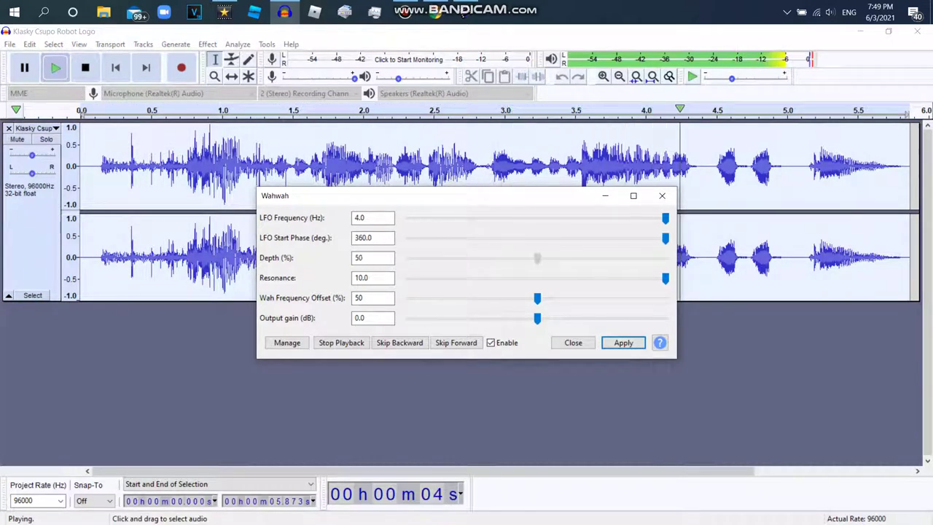
drag(665, 279, 539, 278)
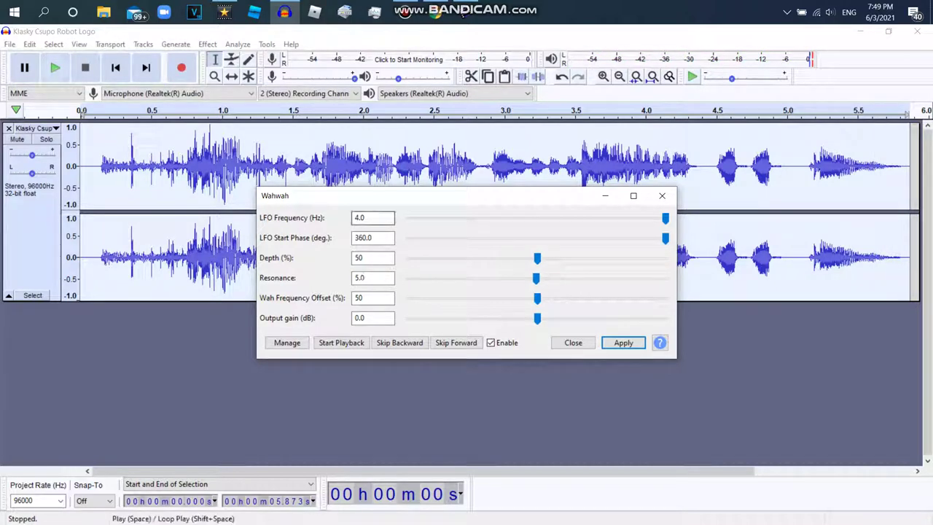
click(55, 67)
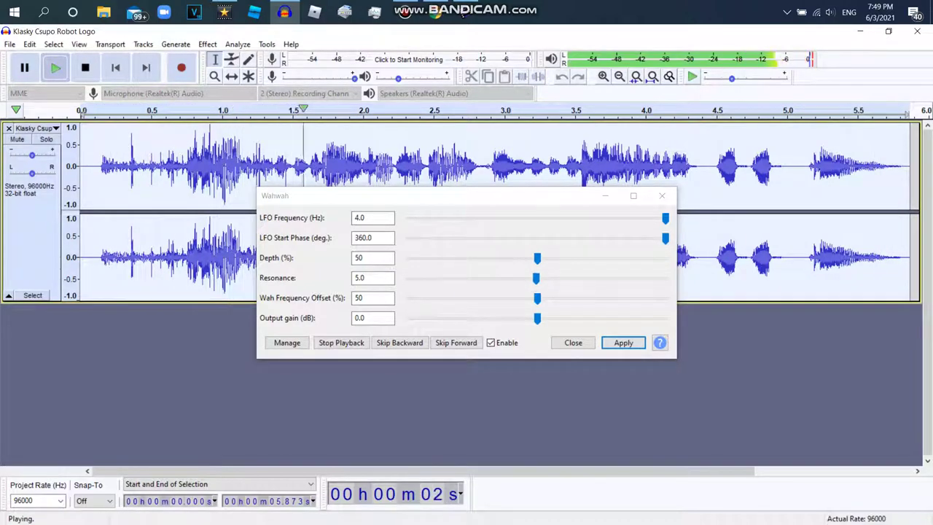
- Return the LFO Start Phase to 360 degrees after trying 180, and lower the Wahwah Depth to 0% during playback
drag(665, 238, 558, 238)
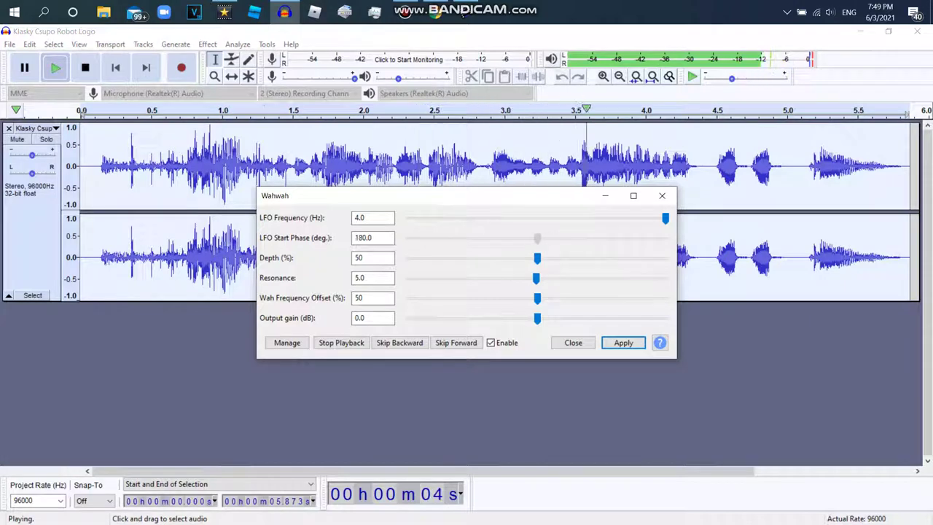
key(End)
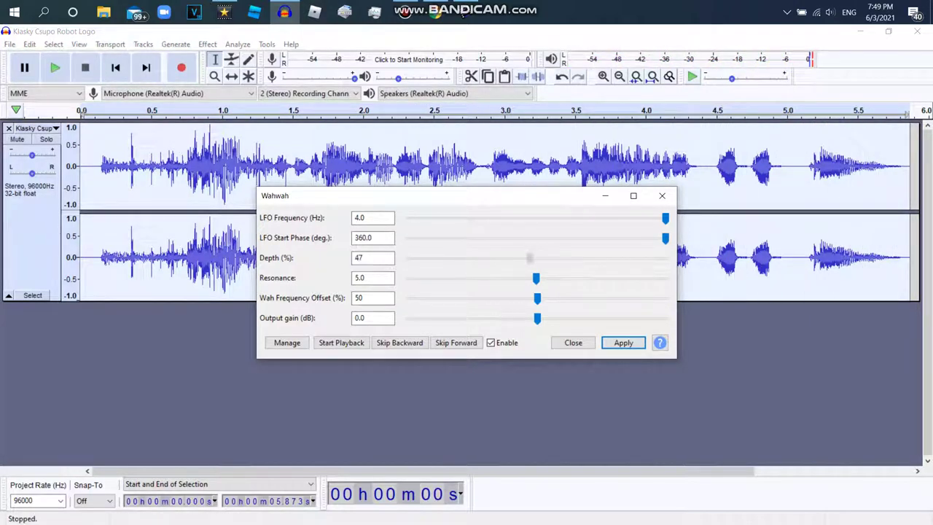
key(space)
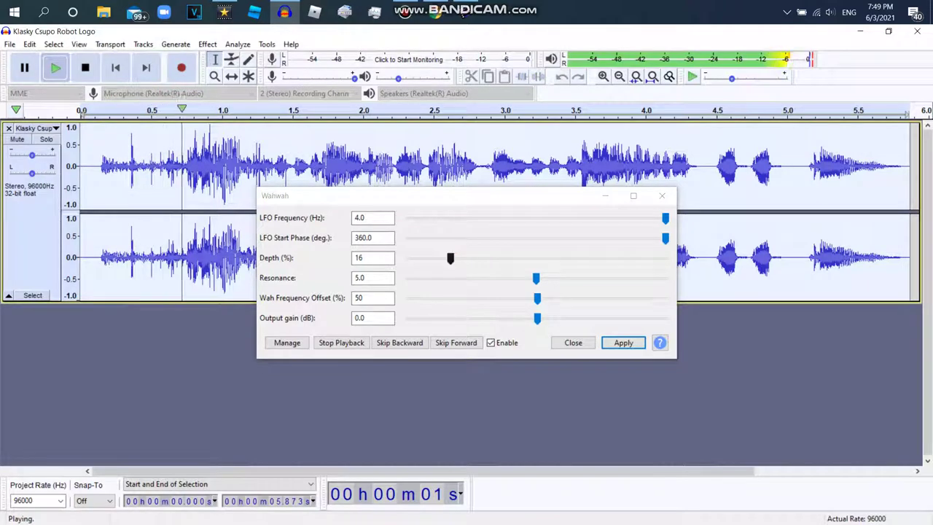
drag(451, 259, 409, 258)
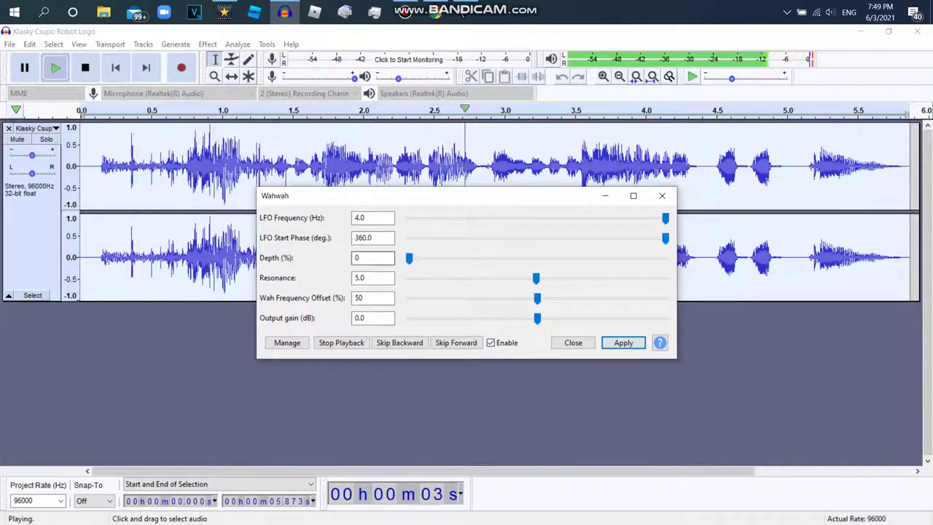
- Set the Wahwah Depth to 10% and Resonance to 10.0, replaying the track from the start
drag(603, 278, 547, 277)
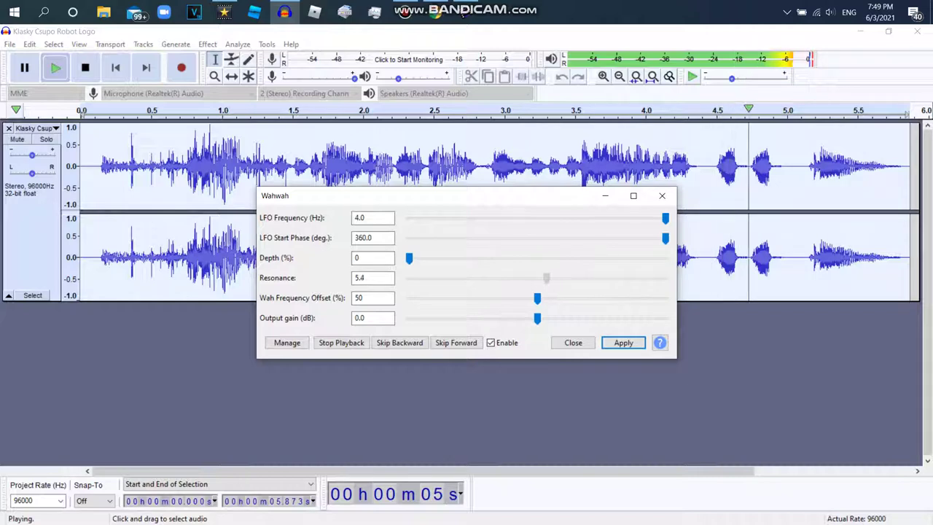
click(437, 258)
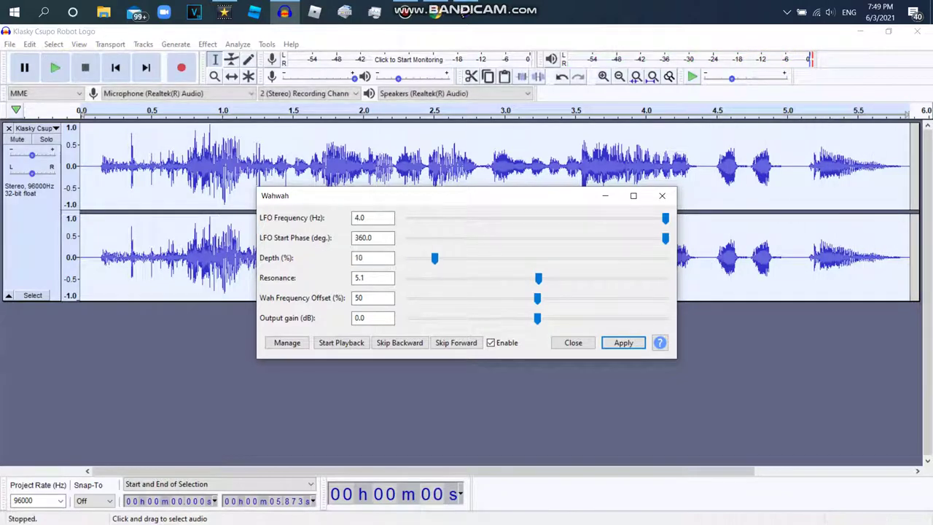
click(55, 68)
drag(538, 278, 665, 278)
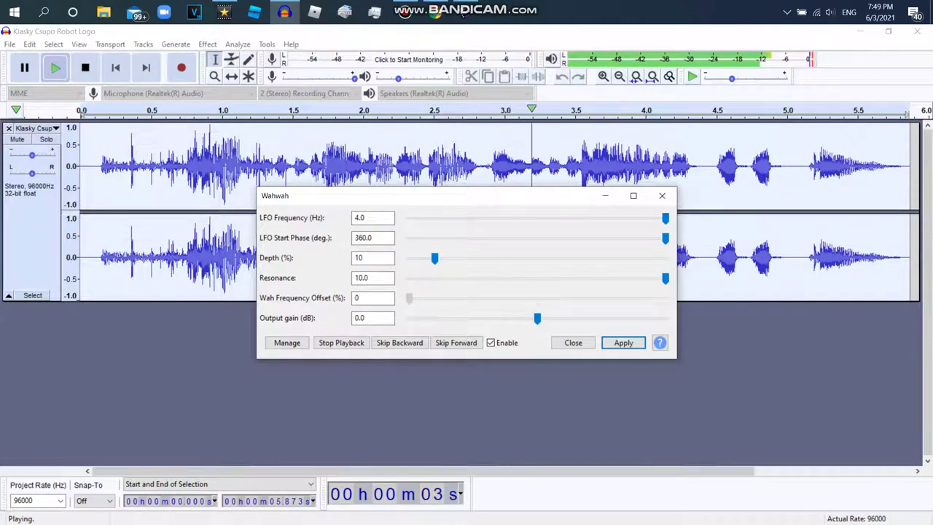
- Try Wah Frequency Offset values of 25%, 20% and 30% while replaying the track
drag(459, 298, 473, 298)
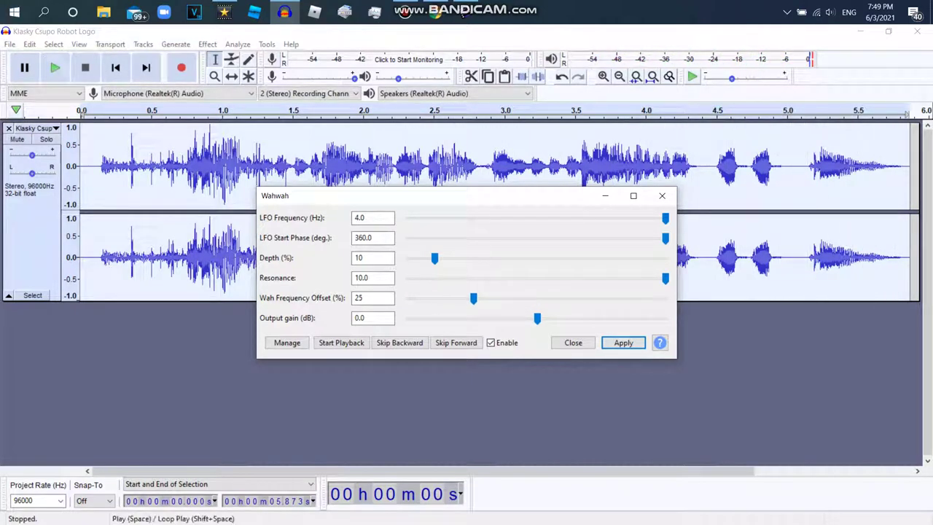
click(55, 67)
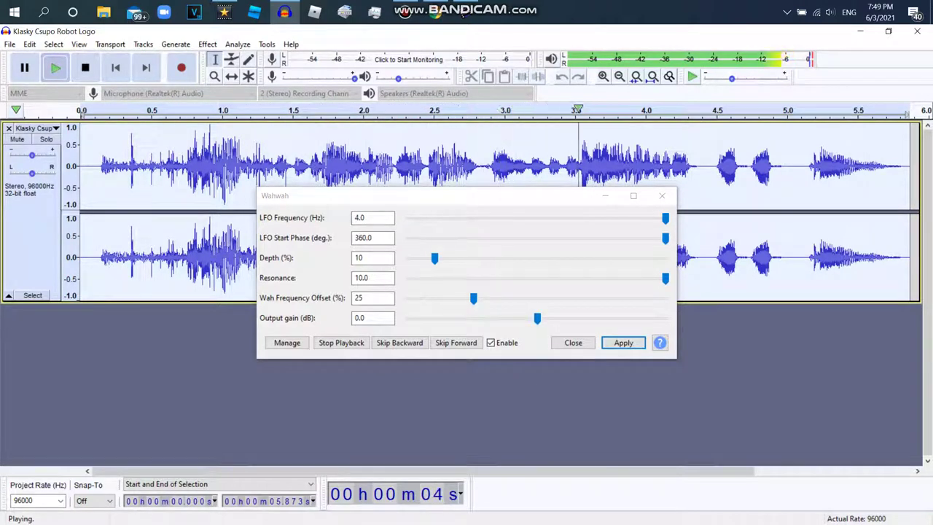
drag(472, 298, 459, 298)
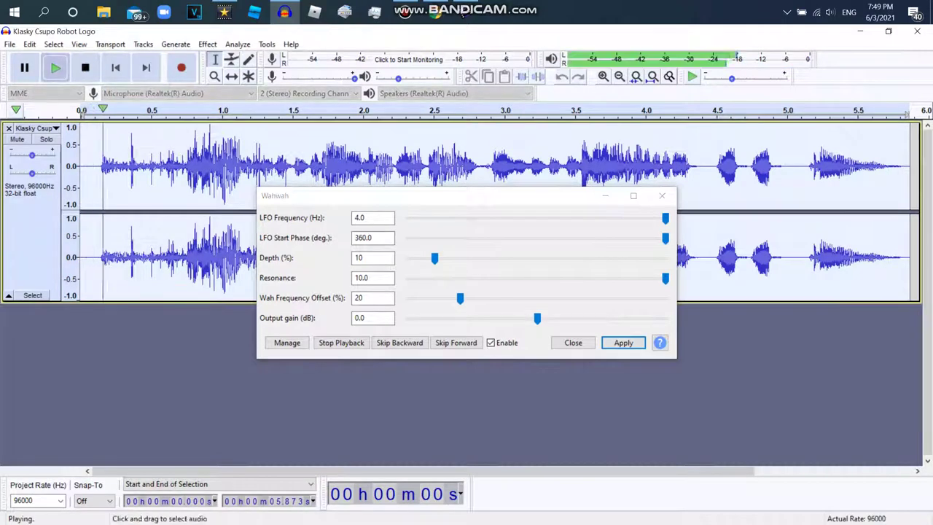
drag(460, 298, 486, 298)
click(56, 68)
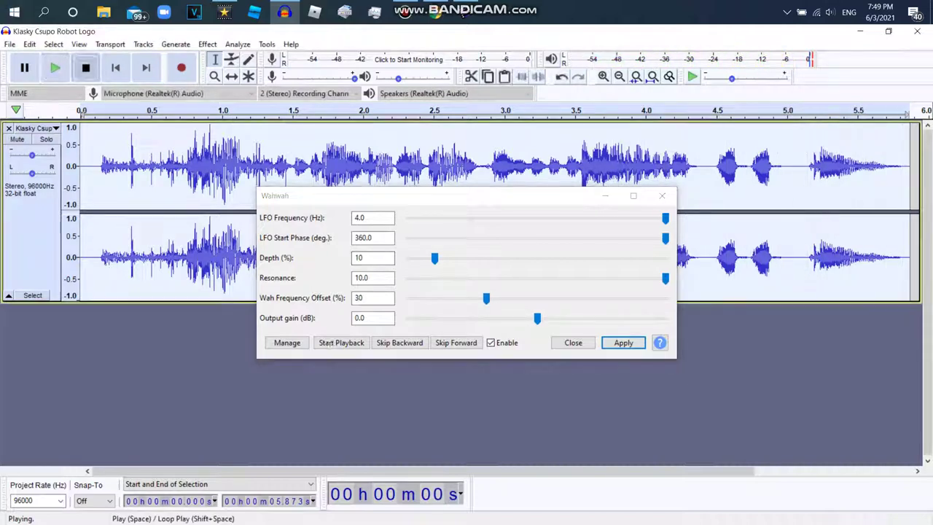
click(55, 67)
- Set the Wah Frequency Offset to 25%, apply the Wahwah effect to the track and close the effect
drag(486, 298, 474, 298)
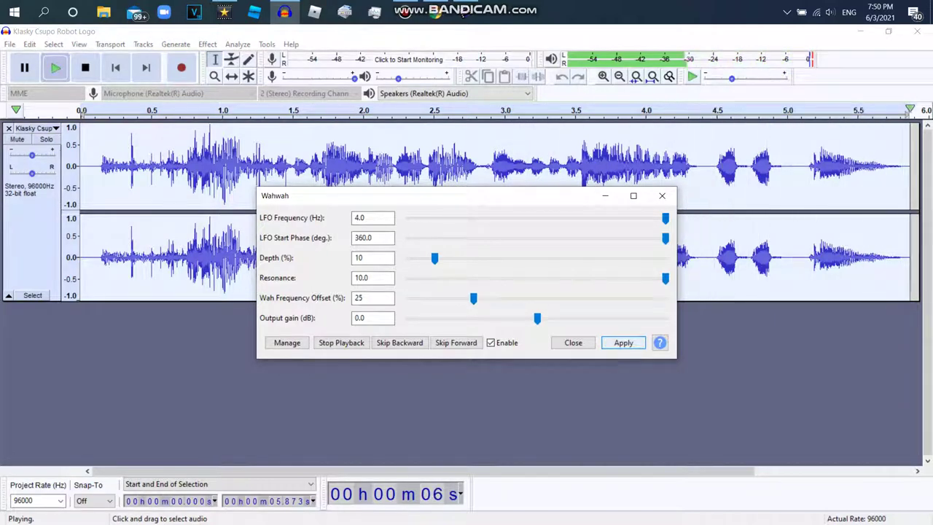
click(623, 342)
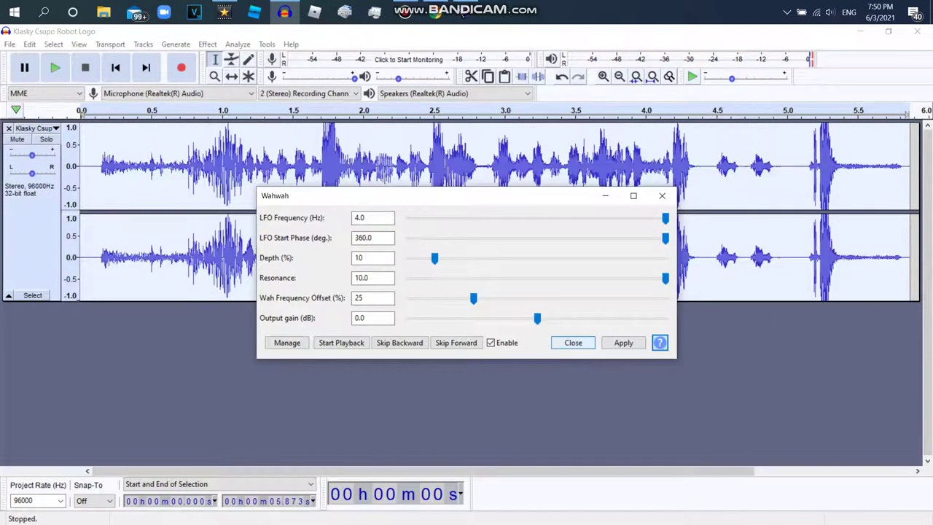
key(Escape)
- Export the audio as a WAV file named "Klasky Csupo Robot Logo in Cautionsky45's New Effect" in the Audacity folder
click(9, 43)
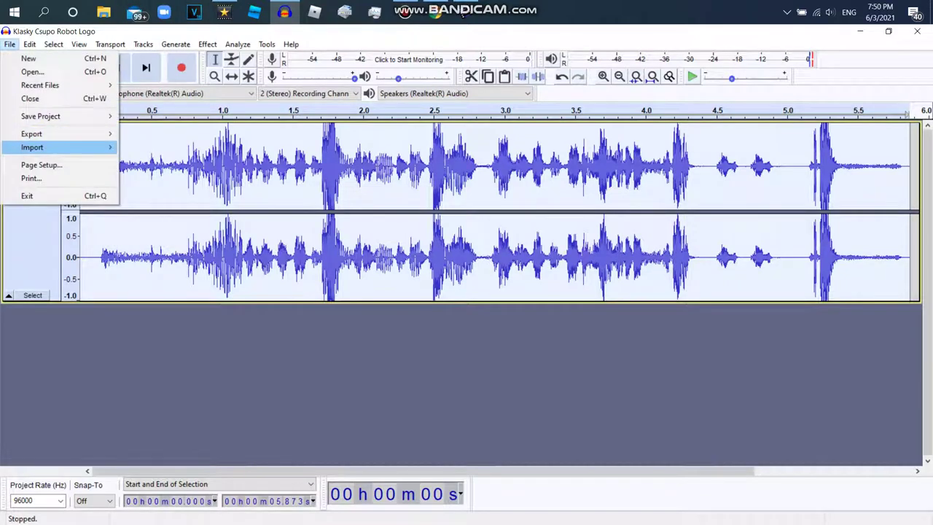
mouse_move(31, 133)
click(160, 146)
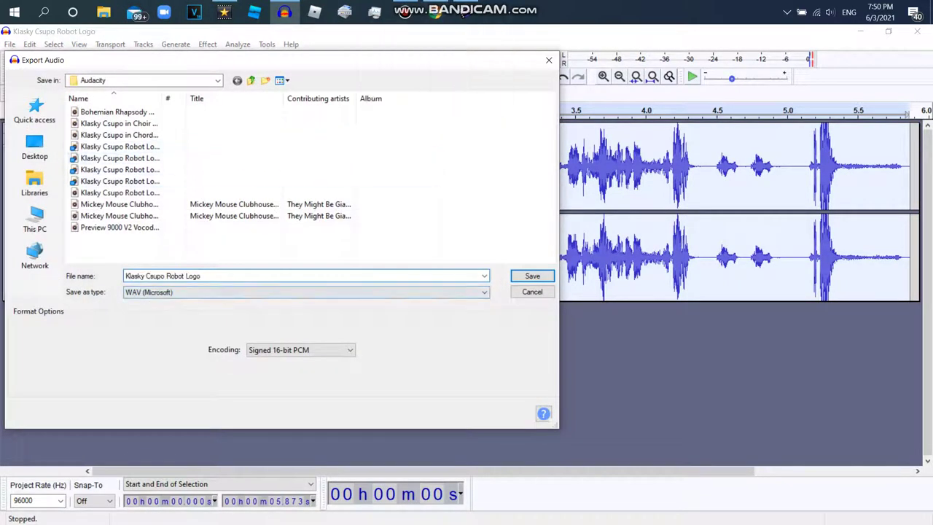
text(in Cautionsky45's New Effect)
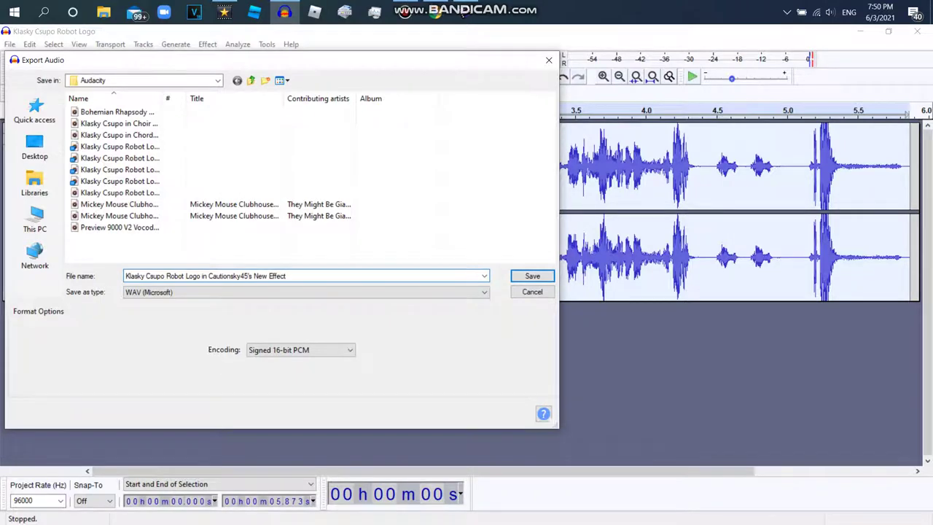
key(Return)
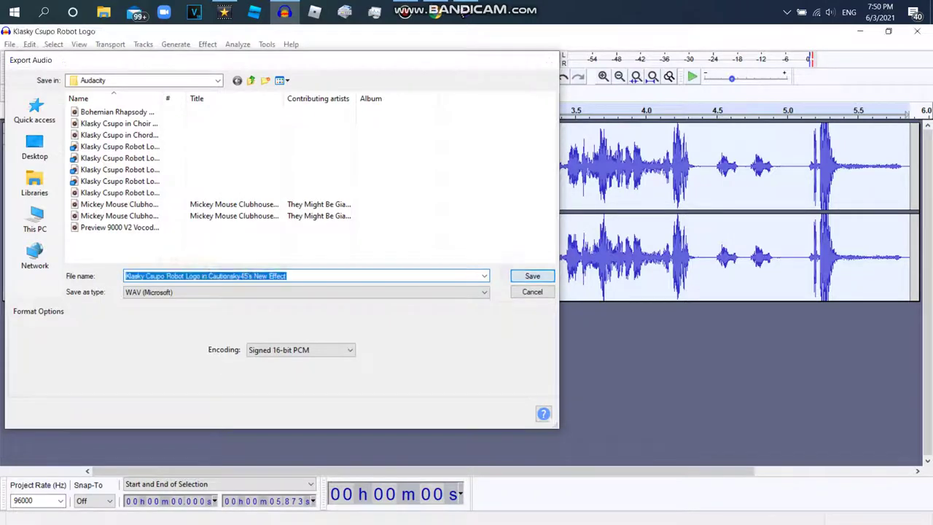
key(Return)
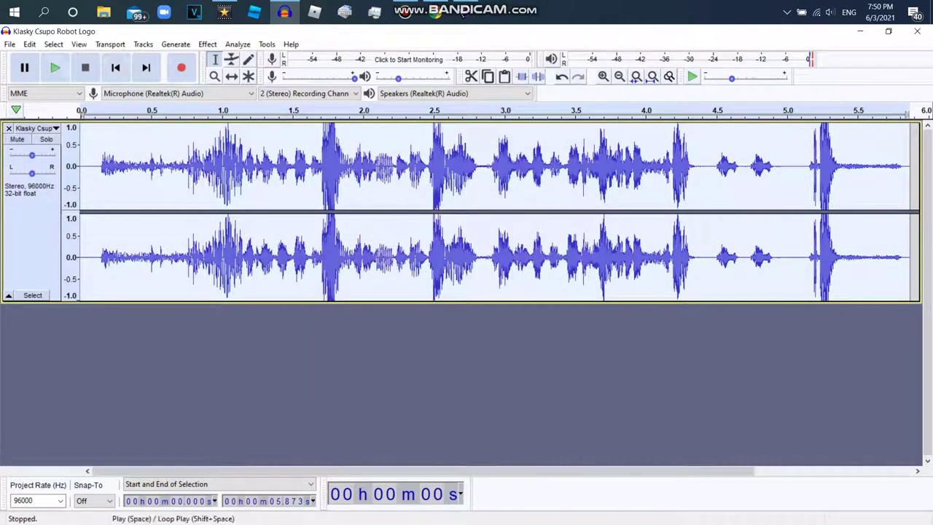
- Preview the processed track briefly and remove it from the project
key(space)
key(space)
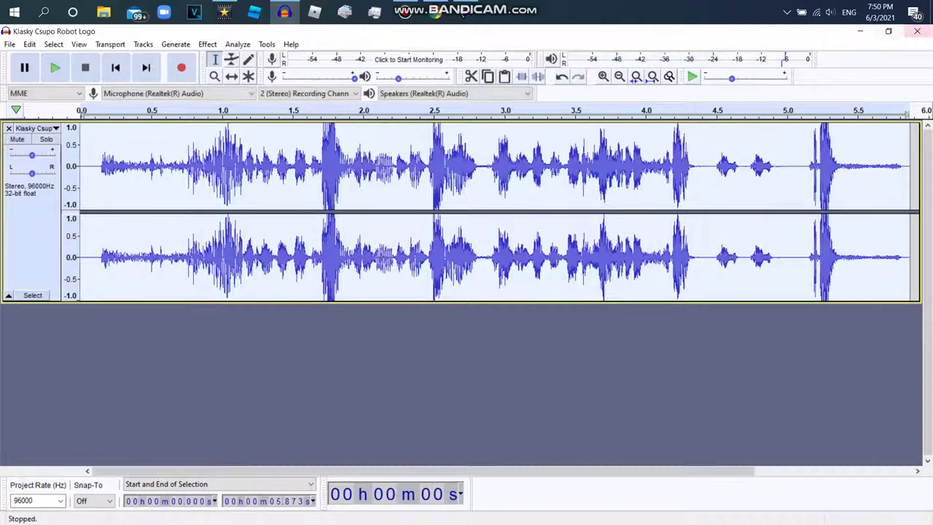
click(9, 128)
- Switch to AVS Video Editor and begin a media import from its library, browsing to the Libraries location
click(465, 12)
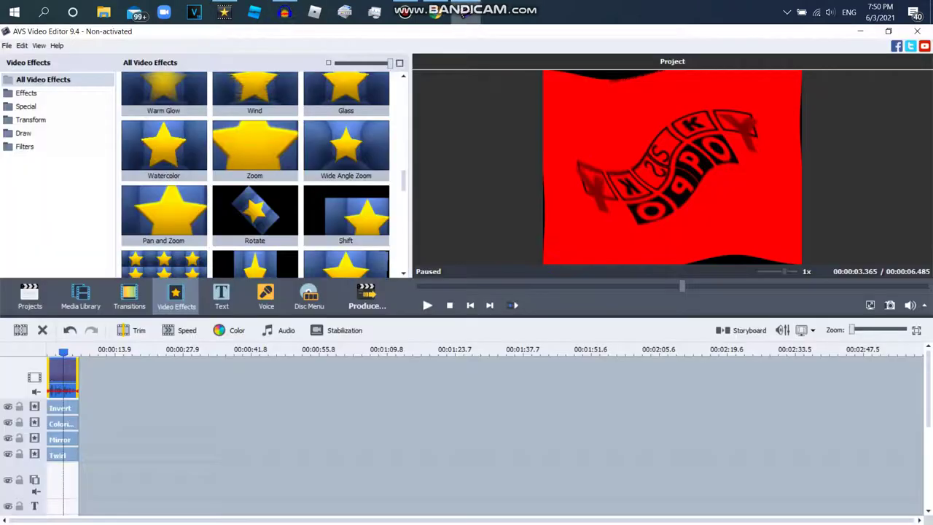
click(81, 297)
click(58, 88)
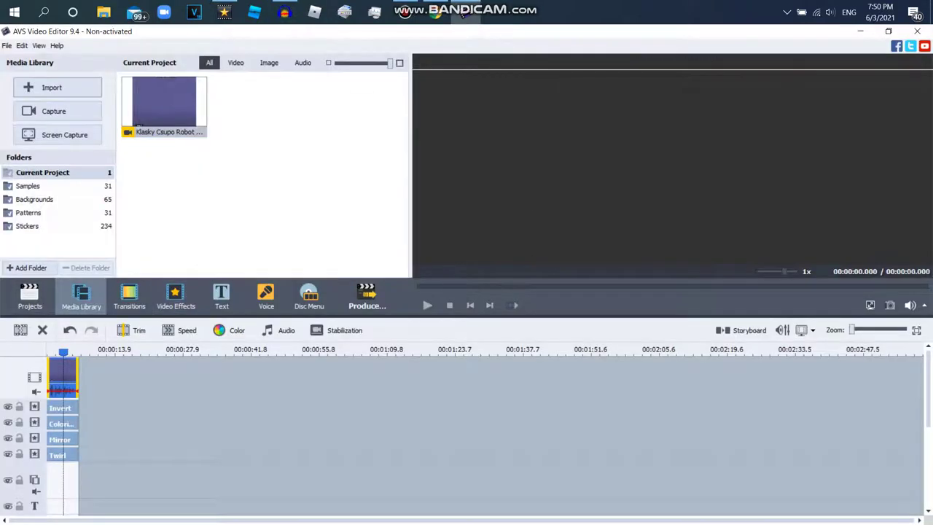
click(52, 87)
click(328, 209)
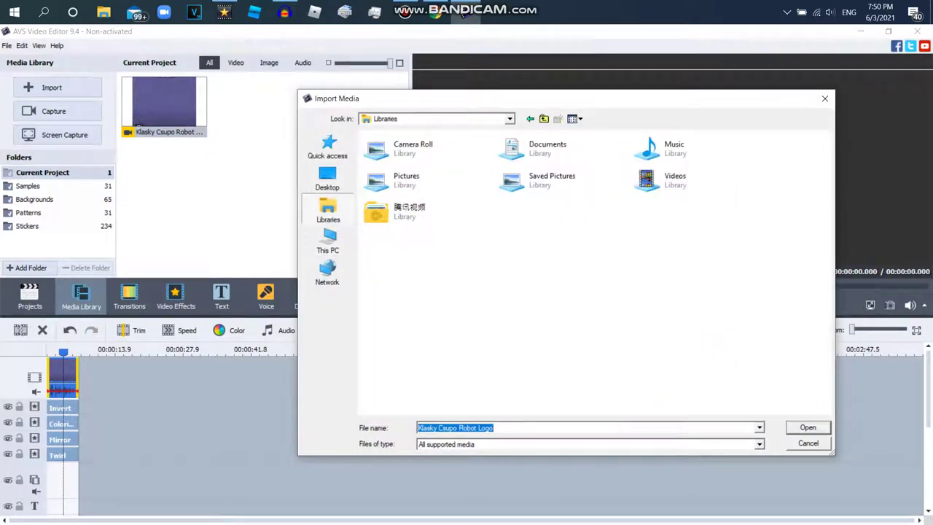
- Import "Klasky Csupo Robot Logo in Cautionsky45's New Effect" from the Audacity folder into the current project
click(674, 148)
double_click(696, 149)
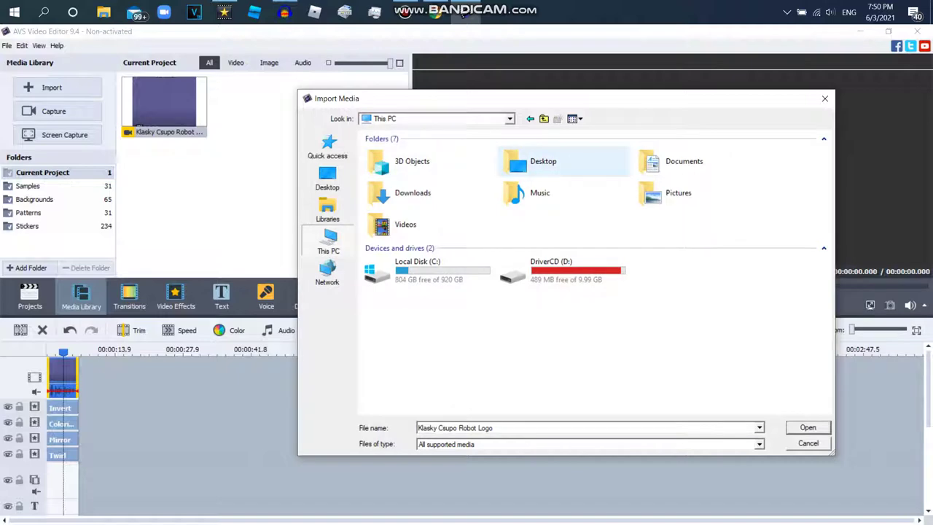
double_click(679, 152)
double_click(678, 151)
click(656, 220)
click(656, 231)
click(413, 243)
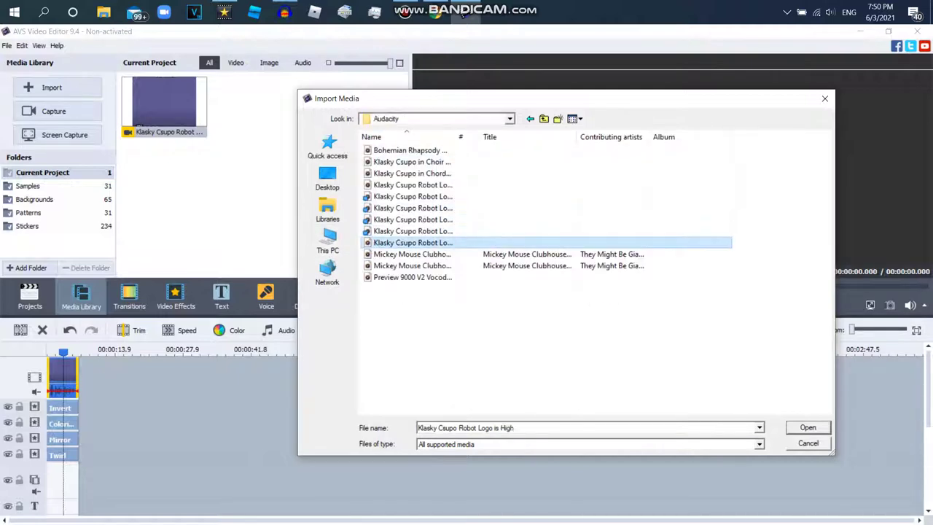
click(412, 185)
key(Return)
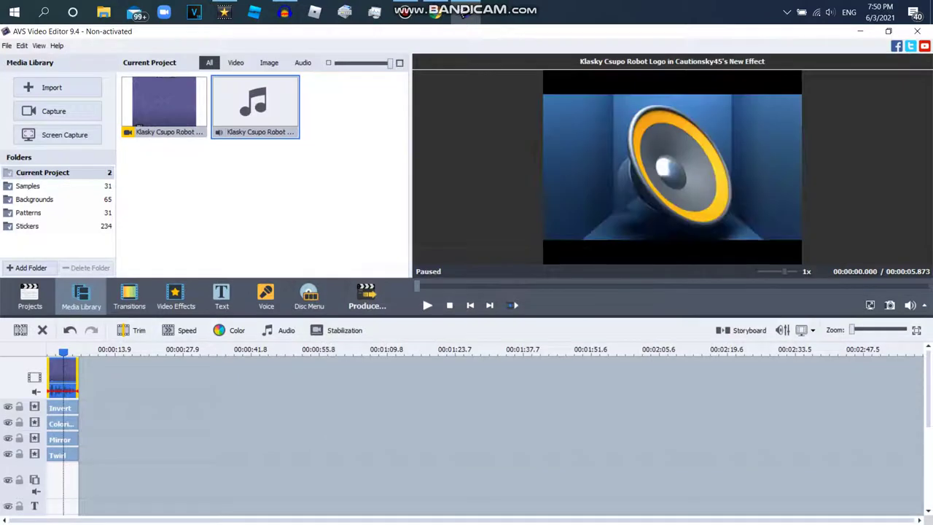
- Mute the video clip's original sound and place the imported audio at the start of the music track
click(357, 191)
drag(928, 389, 928, 472)
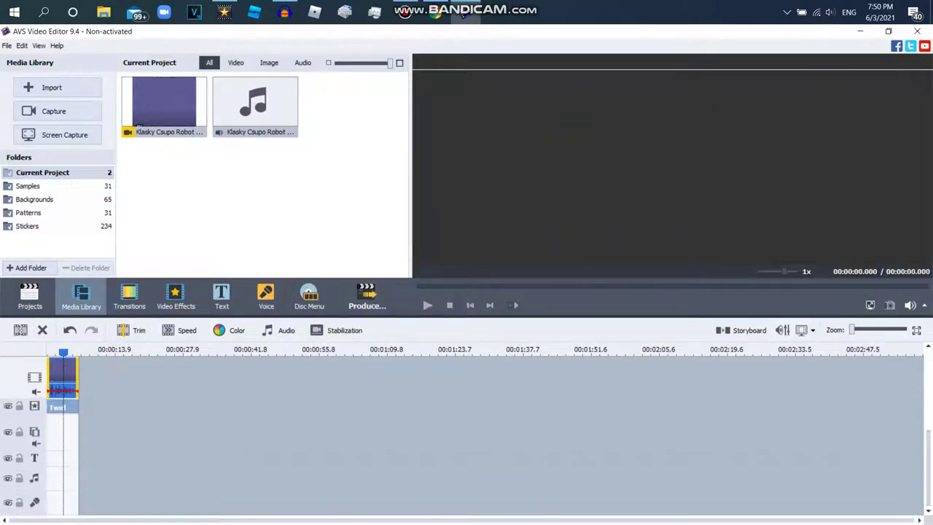
right_click(66, 371)
click(100, 288)
drag(255, 102, 61, 481)
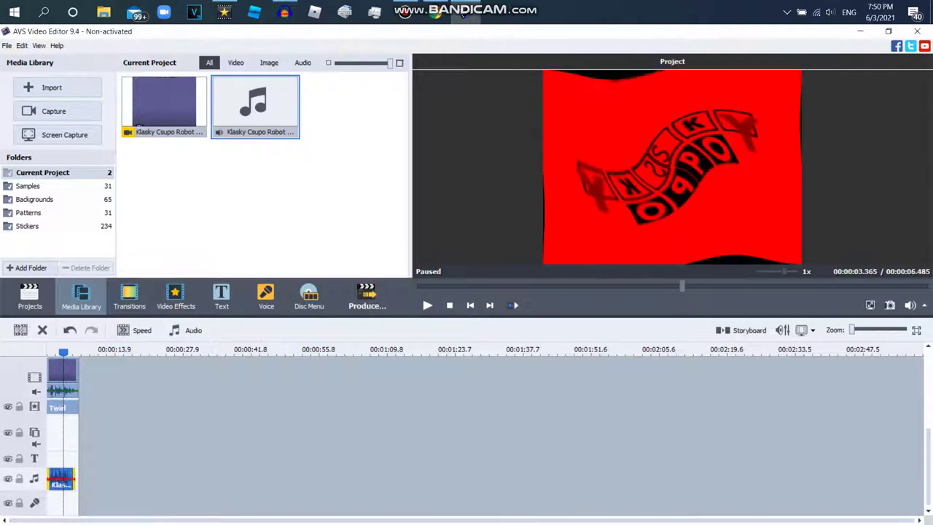
- Preview the project from the start and trim the video clip's end to match the audio at 00:00:05.870
click(418, 286)
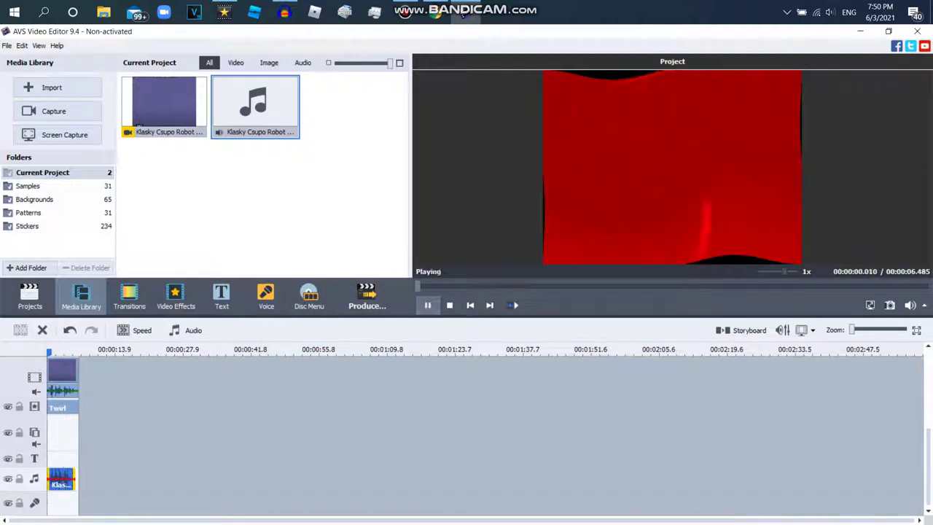
drag(852, 329, 901, 330)
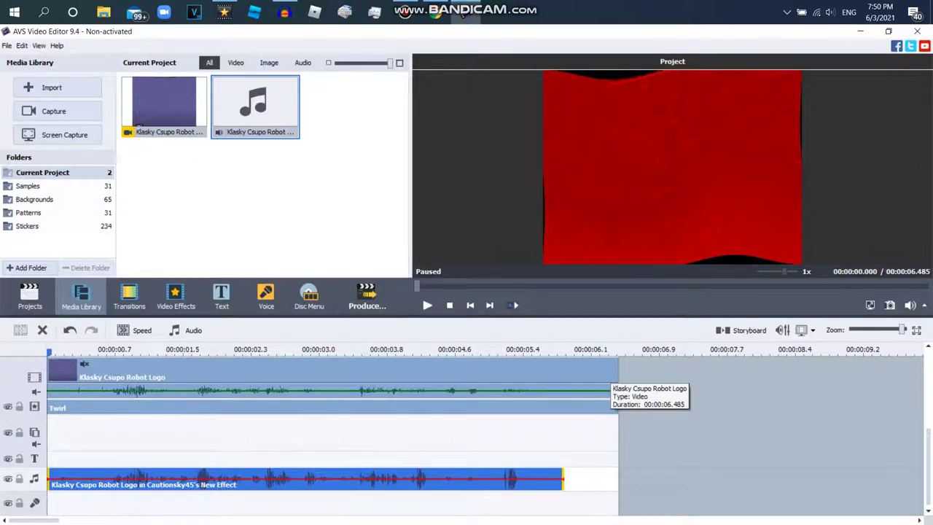
drag(616, 370, 571, 376)
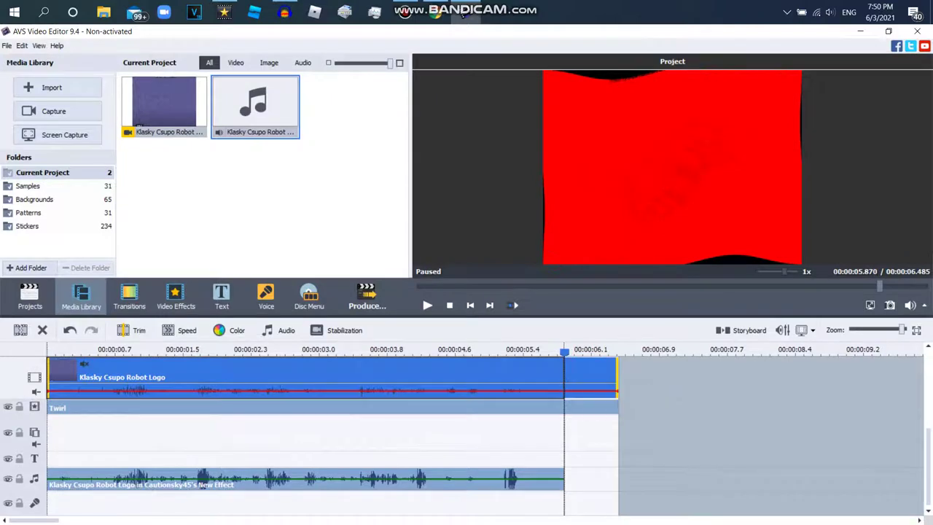
drag(565, 375, 62, 352)
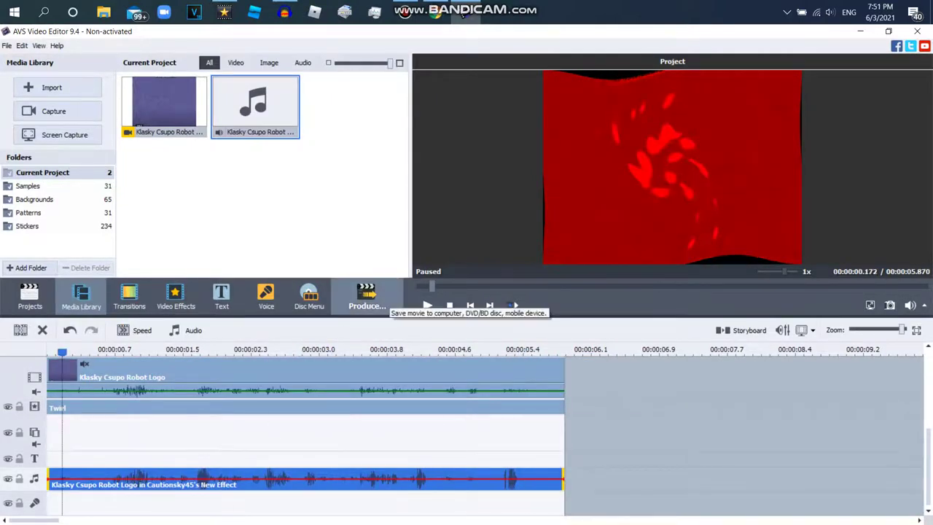
- Start producing the movie from the finished project
click(368, 297)
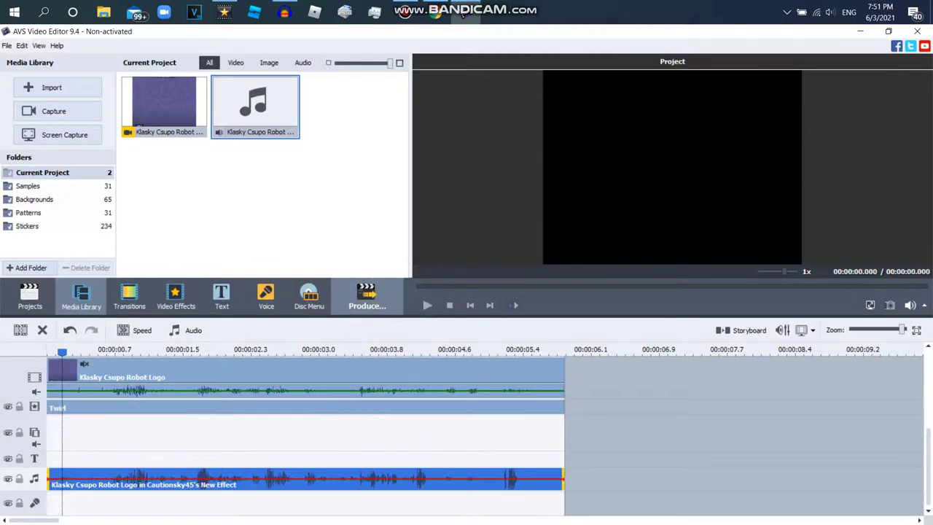